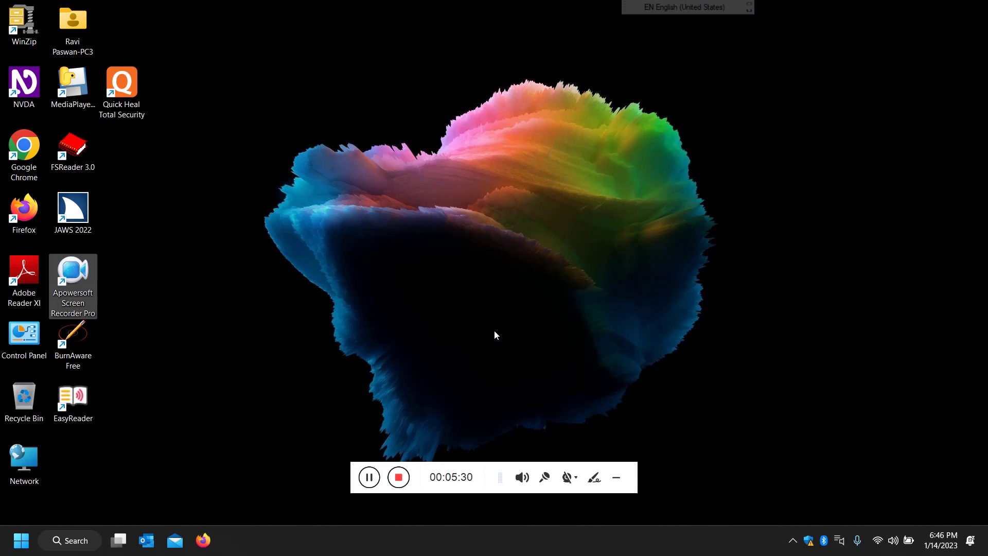
Step: Open the Windows (C:) drive in File Explorer
{"action": "key", "text": "super+e"}
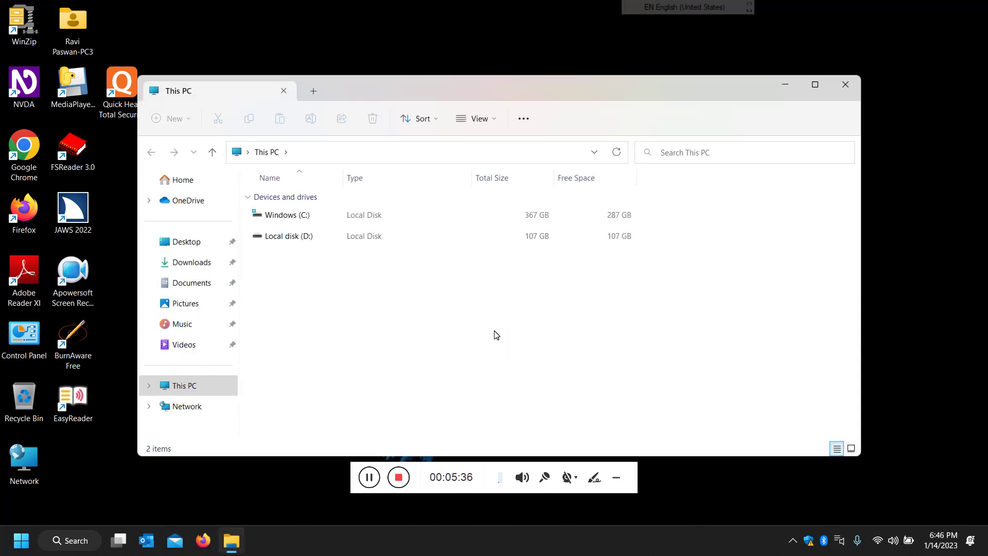
{"action": "key", "text": "Down"}
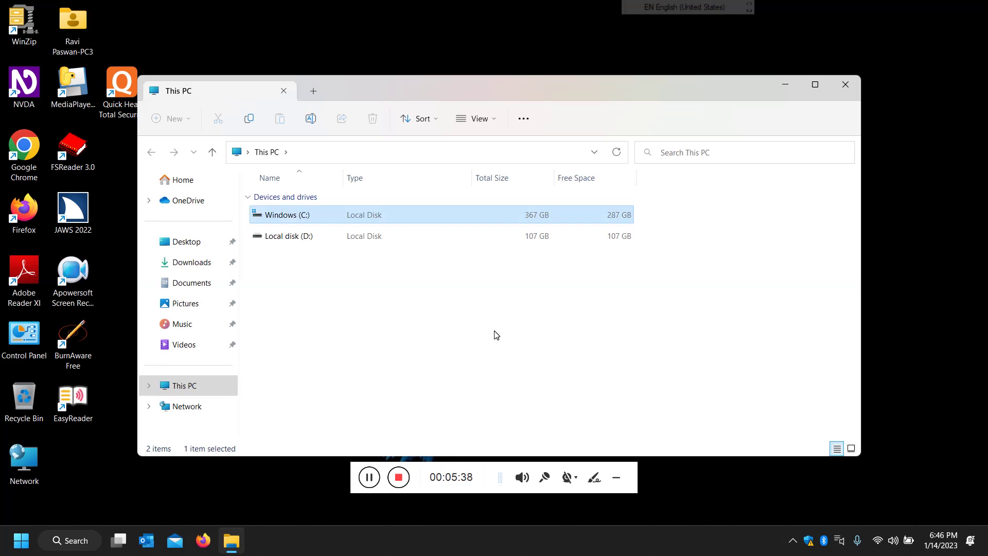
{"action": "key", "text": "Return"}
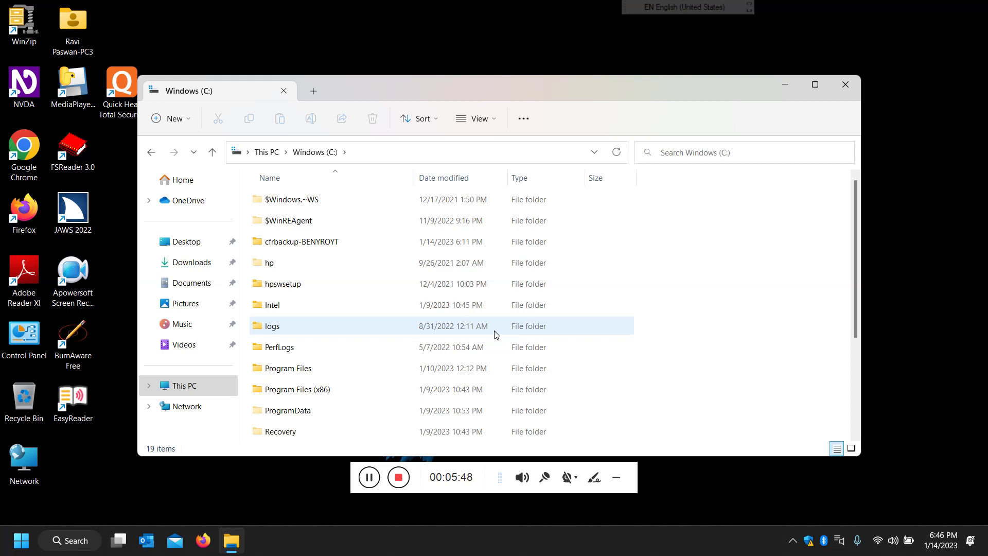
Step: Permanently delete the Windows.old folder from the C: drive, bypassing the Recycle Bin, and confirm the deletion
{"action": "key", "text": "w"}
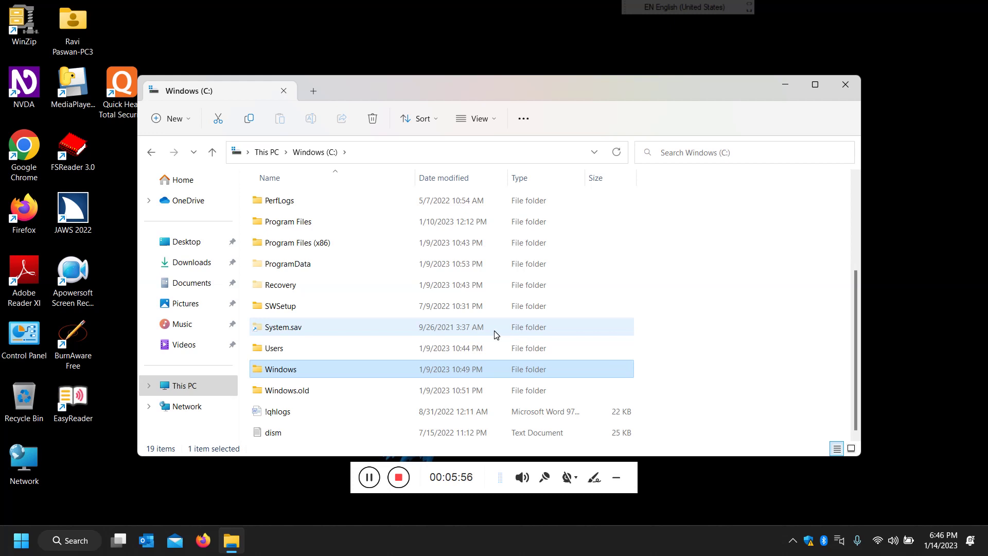
{"action": "key", "text": "Down"}
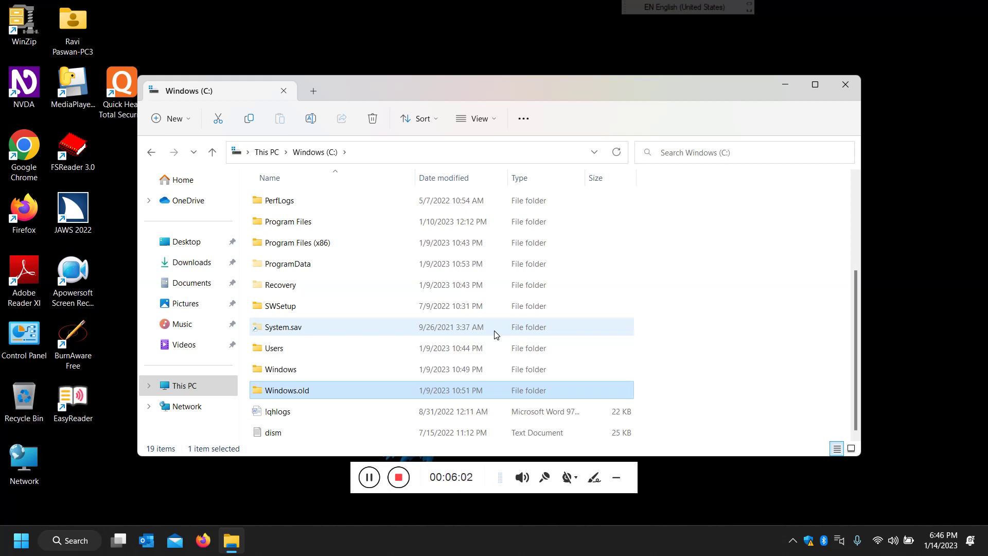
{"action": "key", "text": "shift+Delete"}
{"action": "key", "text": "Return"}
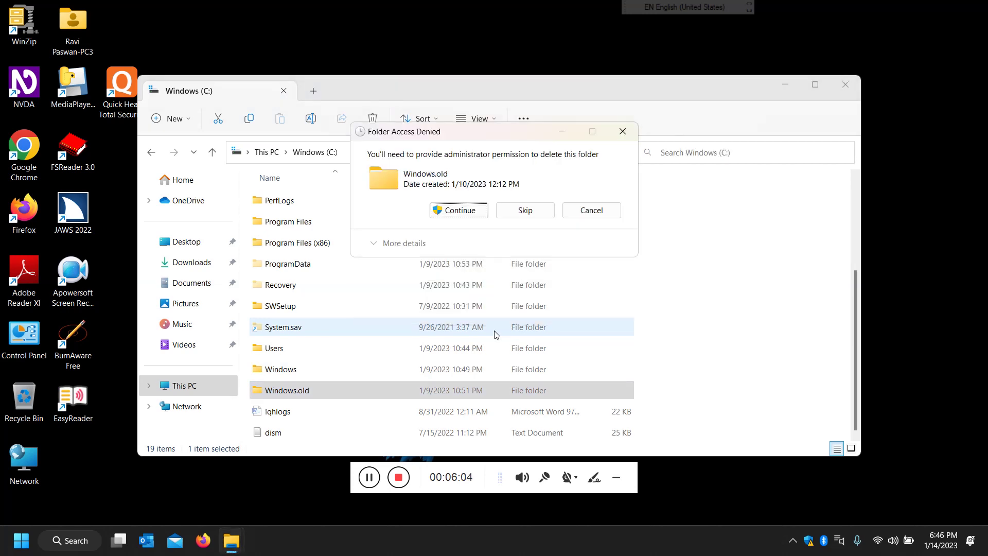
Step: Continue deleting Windows.old with administrator permission and retry after the SYSTEM permission request
{"action": "key", "text": "Tab"}
{"action": "key", "text": "shift+Tab"}
{"action": "key", "text": "Return"}
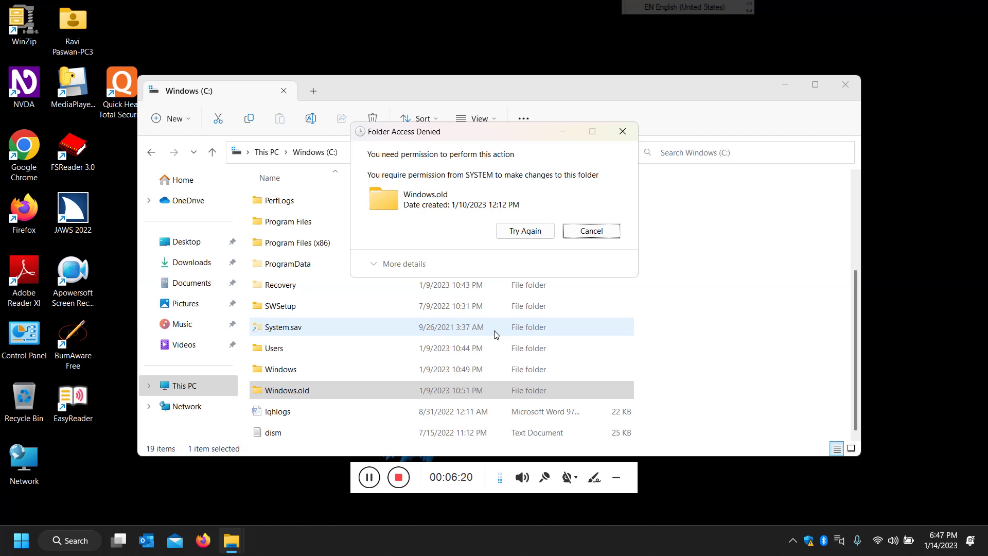
{"action": "key", "text": "shift+Tab"}
{"action": "key", "text": "Return"}
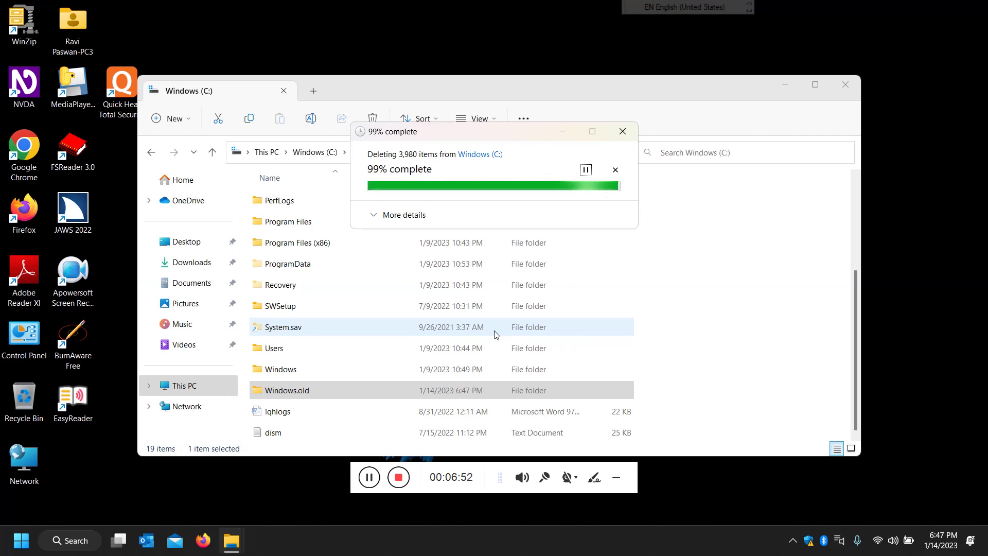
Step: Let the Windows.old deletion run and confirm permanently deleting the system file bootstat.dat
{"action": "key", "text": "Tab"}
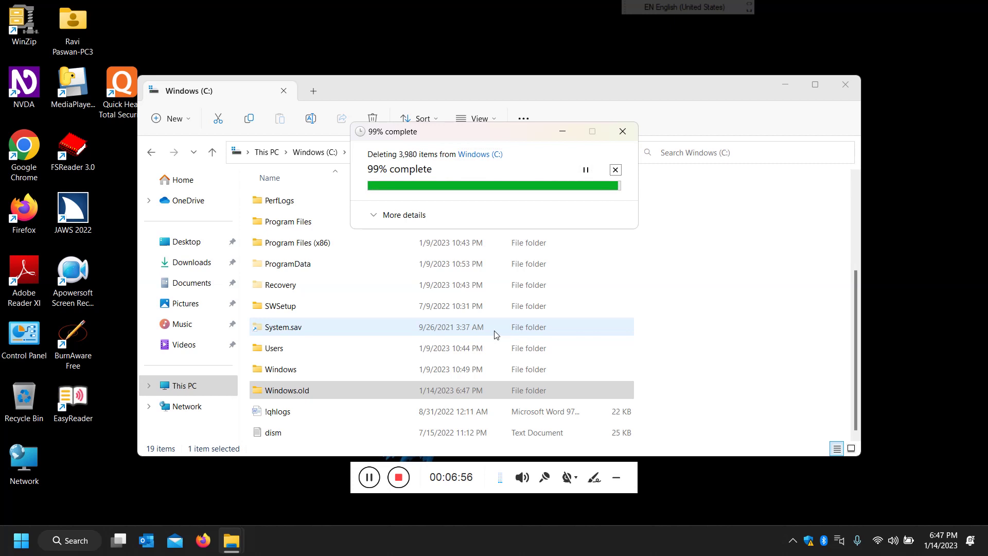
{"action": "key", "text": "shift+Tab"}
{"action": "key", "text": "shift+Tab"}
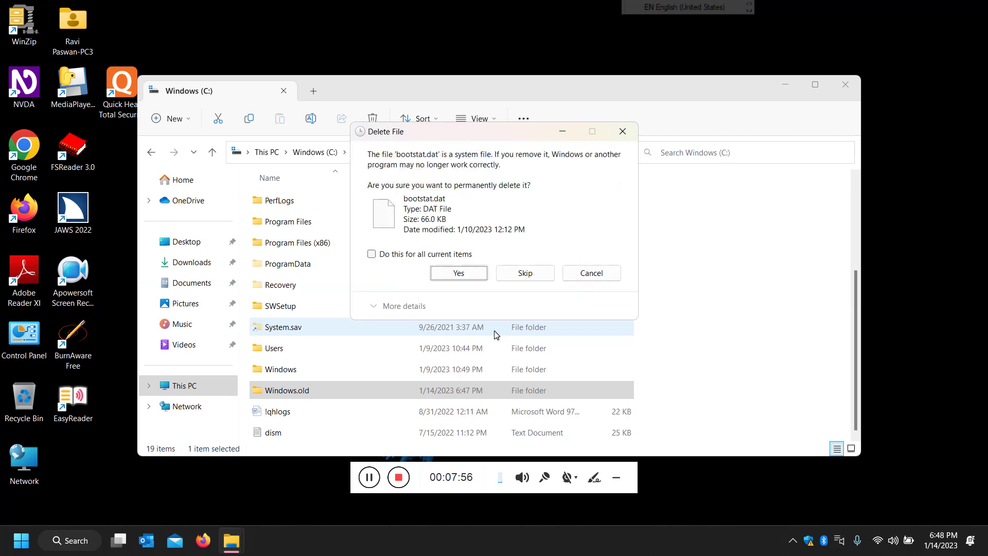
{"action": "key", "text": "Tab"}
{"action": "key", "text": "Tab"}
{"action": "key", "text": "shift+Tab"}
{"action": "key", "text": "shift+Tab"}
{"action": "key", "text": "shift+Tab"}
{"action": "key", "text": "Tab"}
{"action": "key", "text": "space"}
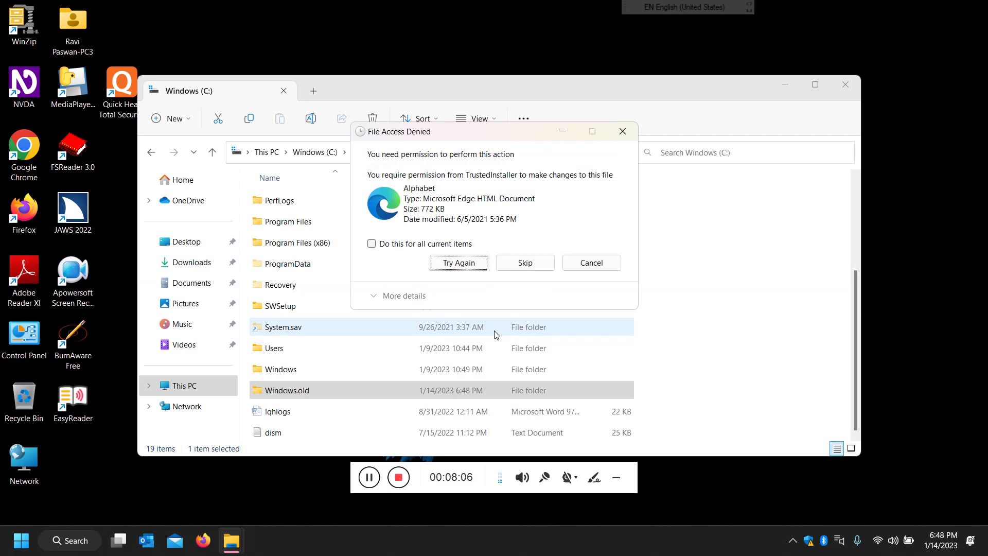
Step: Cancel the rest of the Windows.old deletion at the access prompt for the Alphabet file
{"action": "key", "text": "Tab"}
{"action": "key", "text": "shift+Tab"}
{"action": "key", "text": "Tab"}
{"action": "key", "text": "Tab"}
{"action": "key", "text": "Return"}
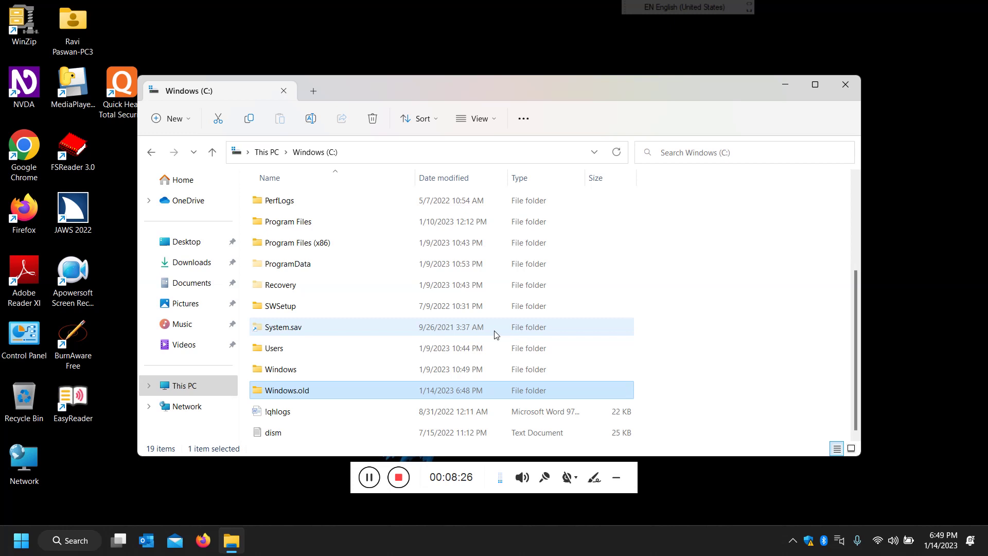
Step: Return to This PC and start Disk Cleanup for the Windows (C:) drive
{"action": "key", "text": "BackSpace"}
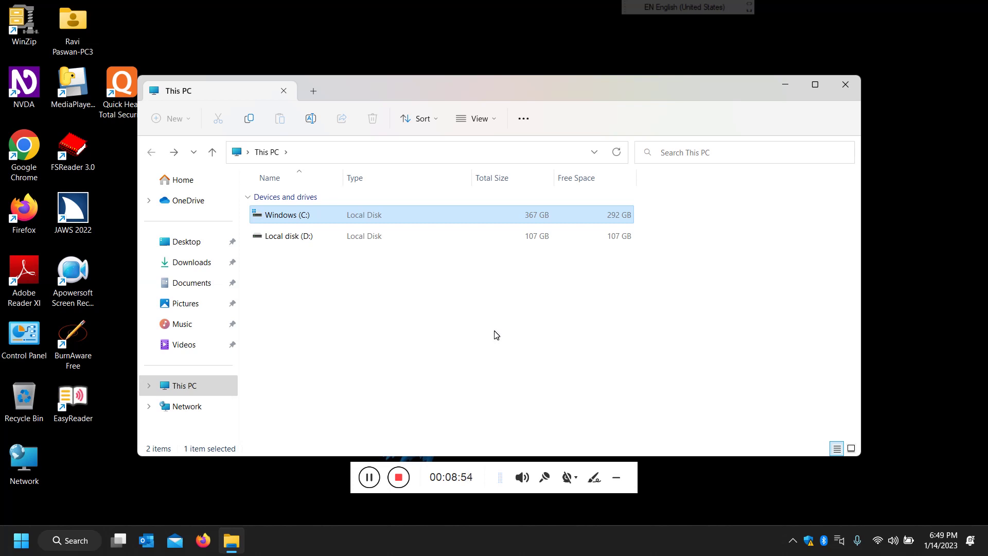
{"action": "key", "text": "Tab"}
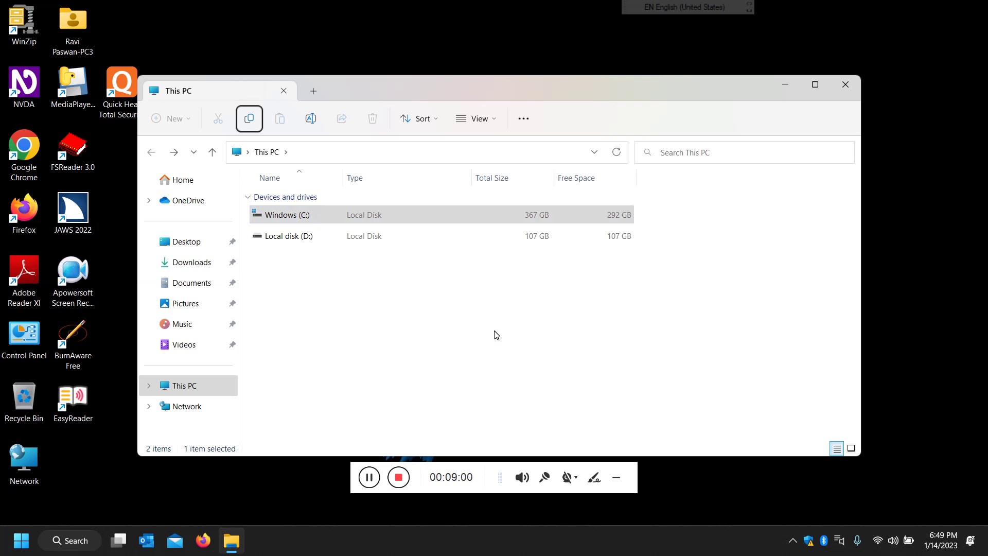
{"action": "key", "text": "Right"}
{"action": "key", "text": "Right"}
{"action": "key", "text": "Right"}
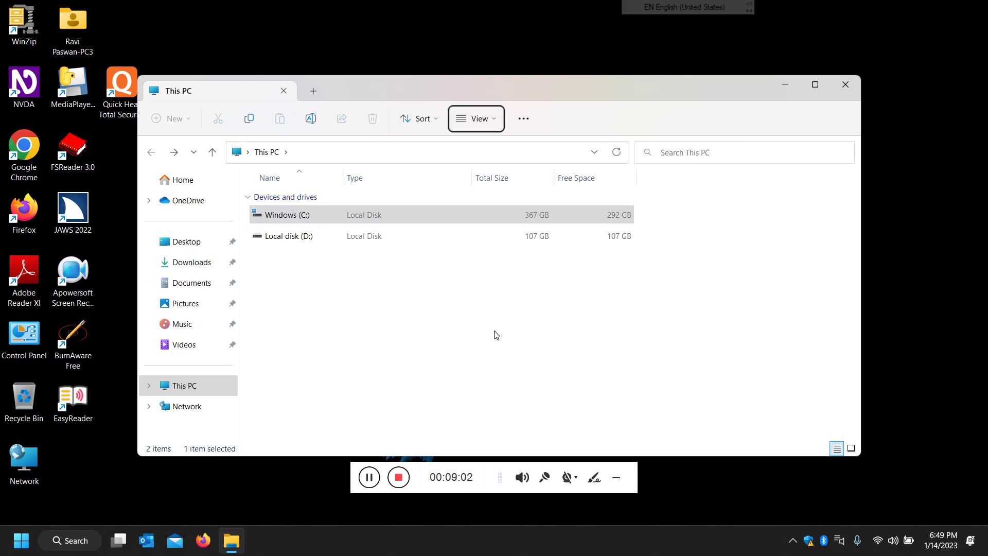
{"action": "key", "text": "Right"}
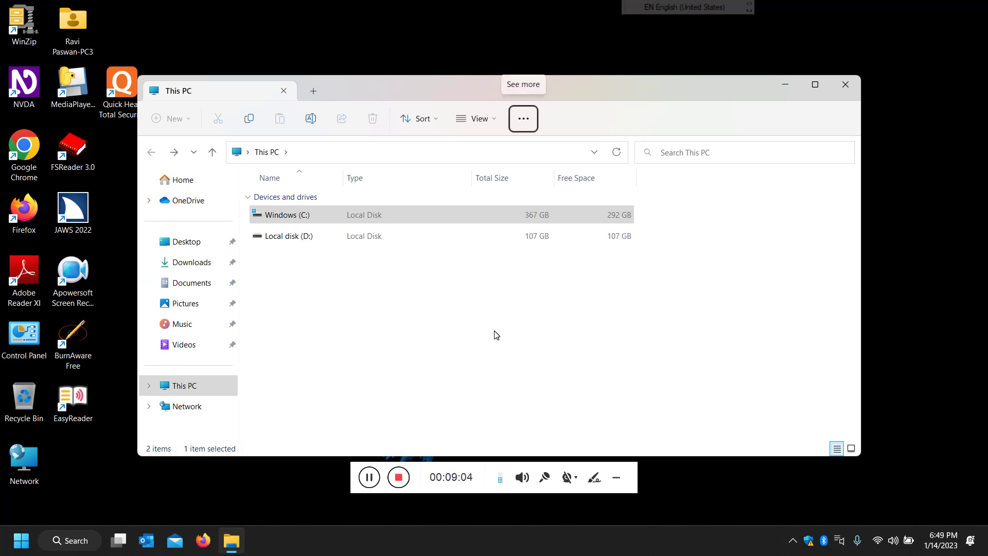
{"action": "key", "text": "Return"}
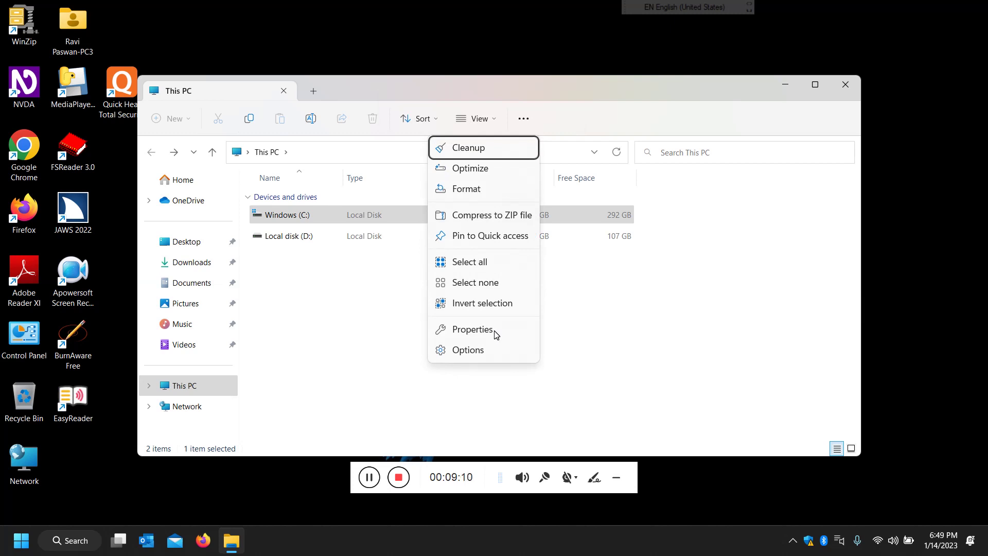
{"action": "key", "text": "Return"}
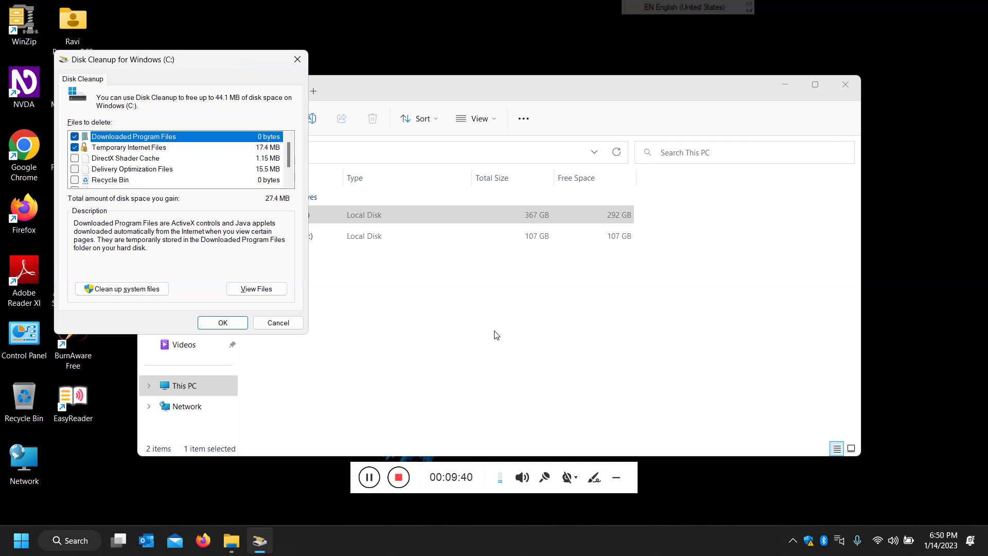
Step: Mark DirectX Shader Cache, Delivery Optimization Files, Recycle Bin and Temporary files for deletion, with Thumbnails also selected
{"action": "key", "text": "Down"}
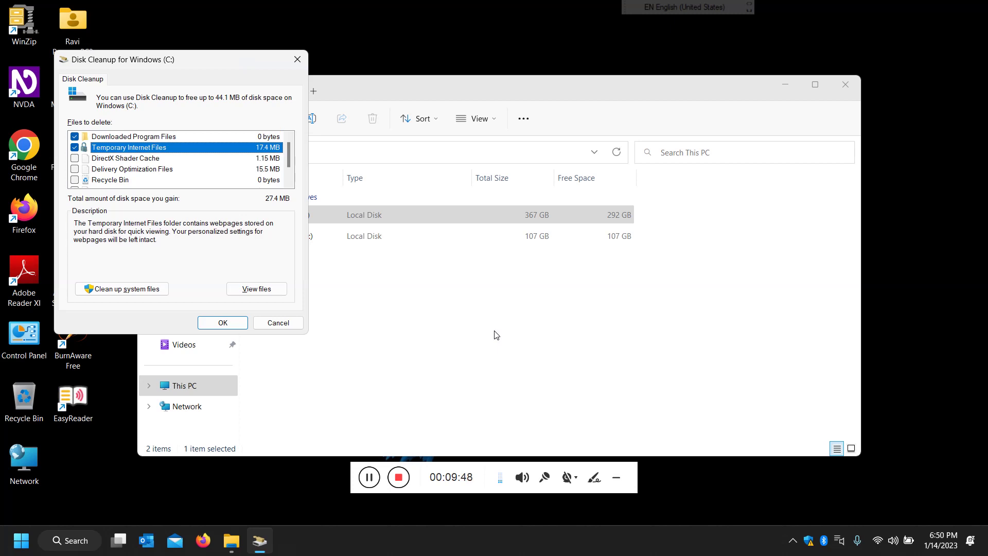
{"action": "key", "text": "Down"}
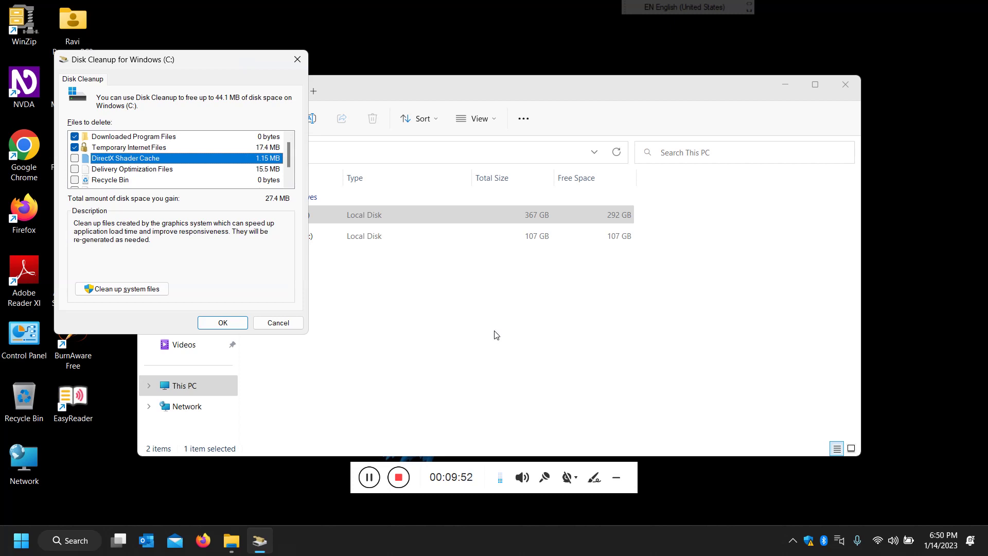
{"action": "key", "text": "space"}
{"action": "key", "text": "Down"}
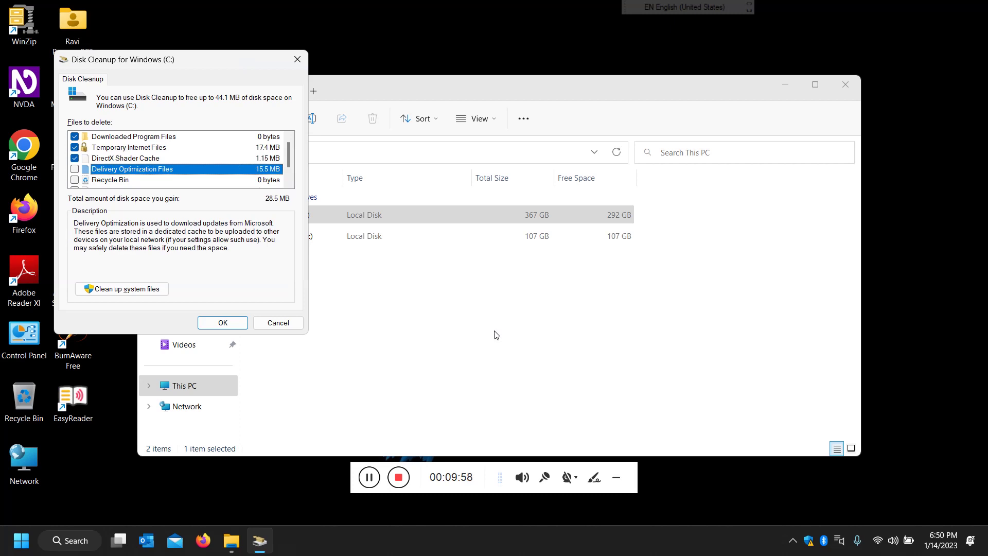
{"action": "key", "text": "space"}
{"action": "key", "text": "Down"}
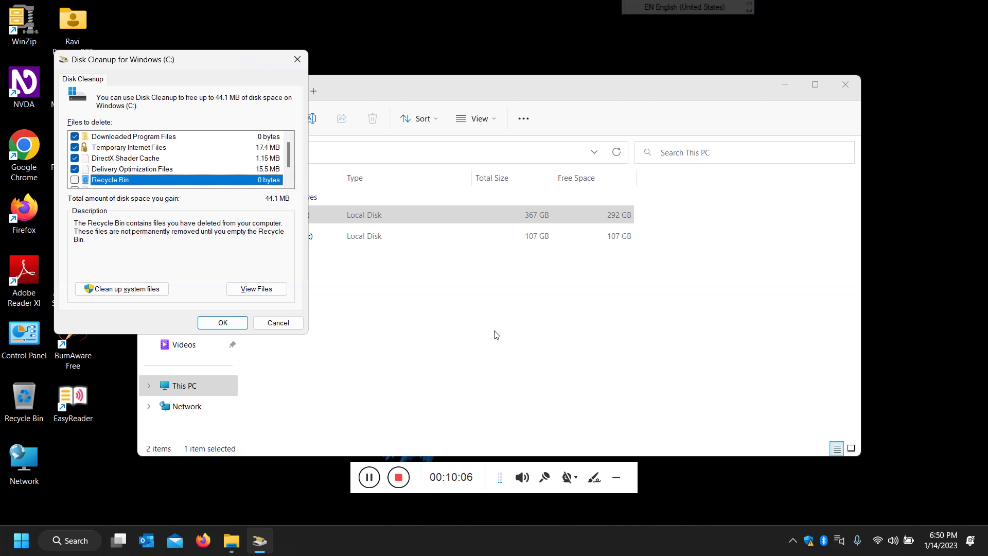
{"action": "key", "text": "space"}
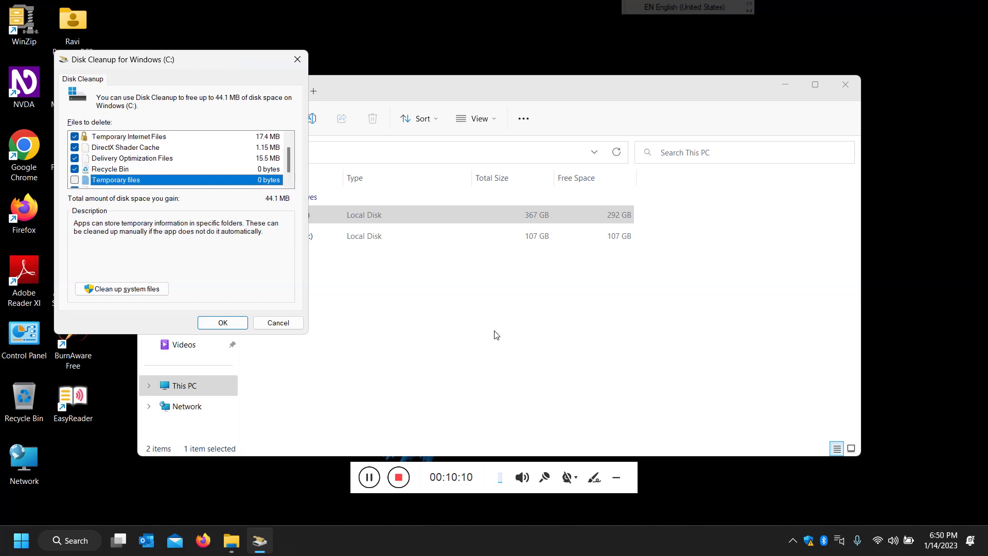
{"action": "key", "text": "space"}
{"action": "key", "text": "Down"}
{"action": "key", "text": "space"}
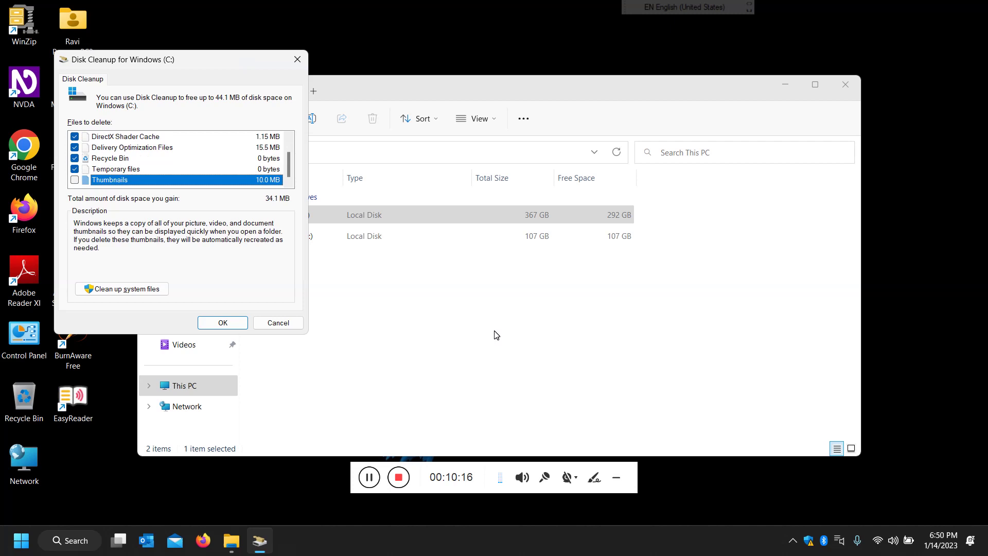
{"action": "key", "text": "space"}
Step: Rescan the C: drive with system files included in the cleanup and return to the Disk Cleanup window
{"action": "key", "text": "Tab"}
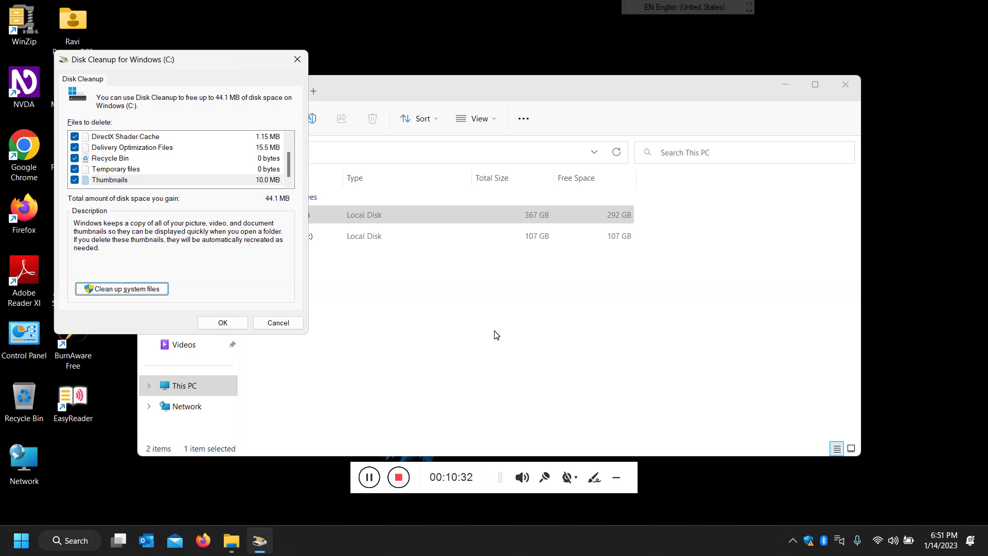
{"action": "key", "text": "Return"}
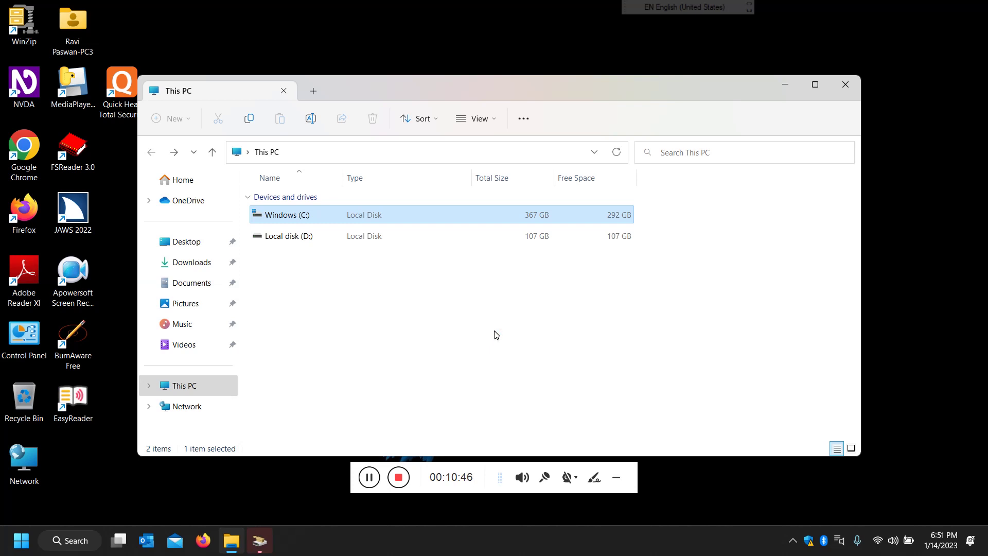
{"action": "key", "text": "Down"}
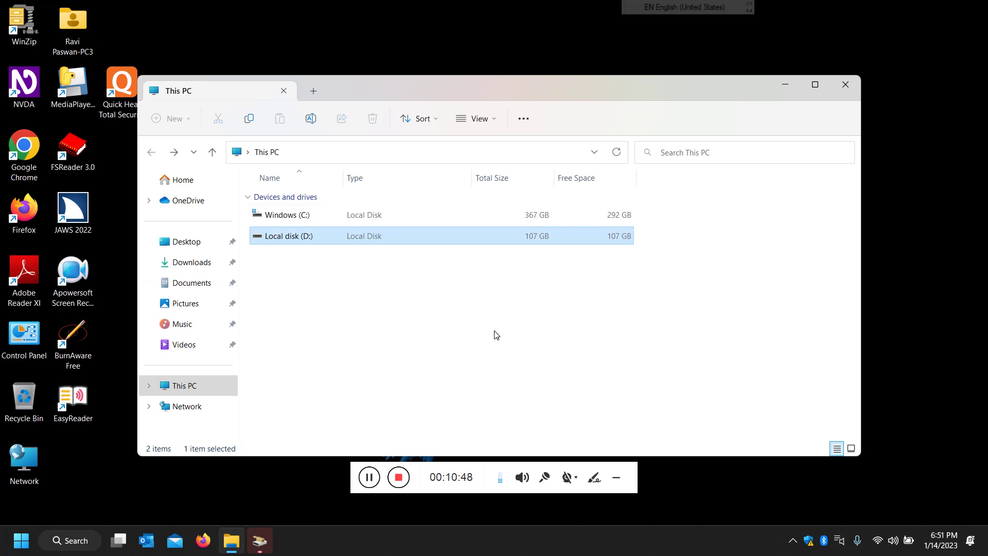
{"action": "key", "text": "Up"}
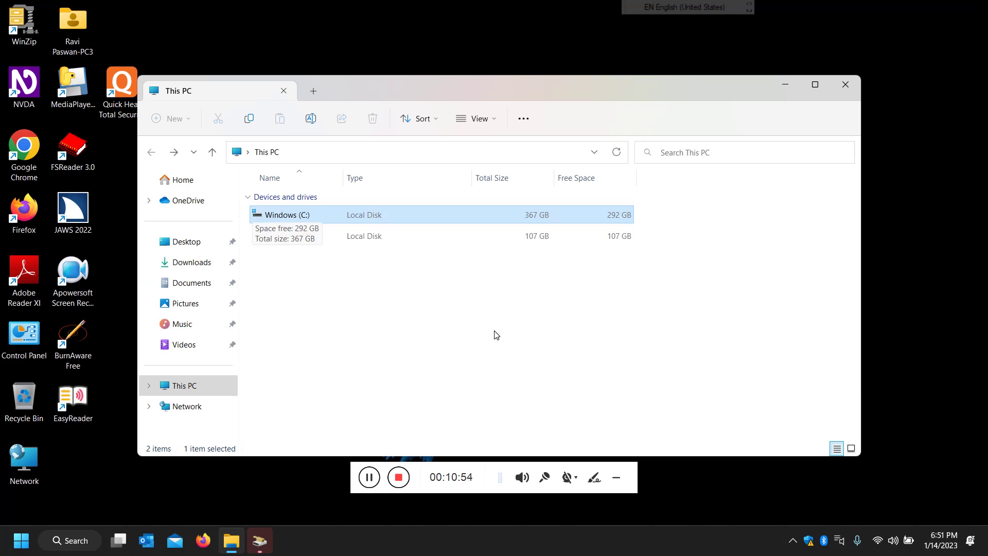
{"action": "key", "text": "alt+Tab"}
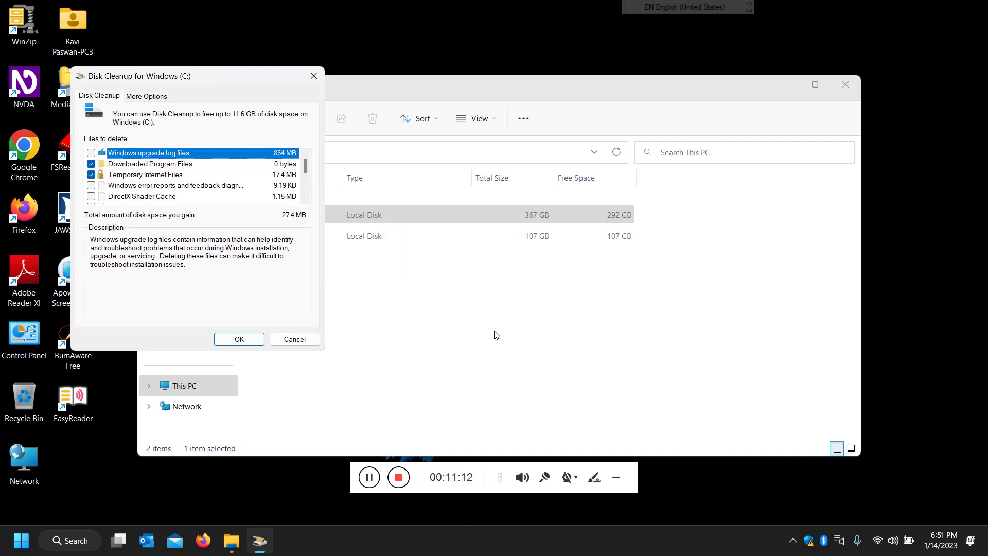
Step: Mark Windows upgrade log files for deletion in the C: drive cleanup list
{"action": "key", "text": "shift+Tab"}
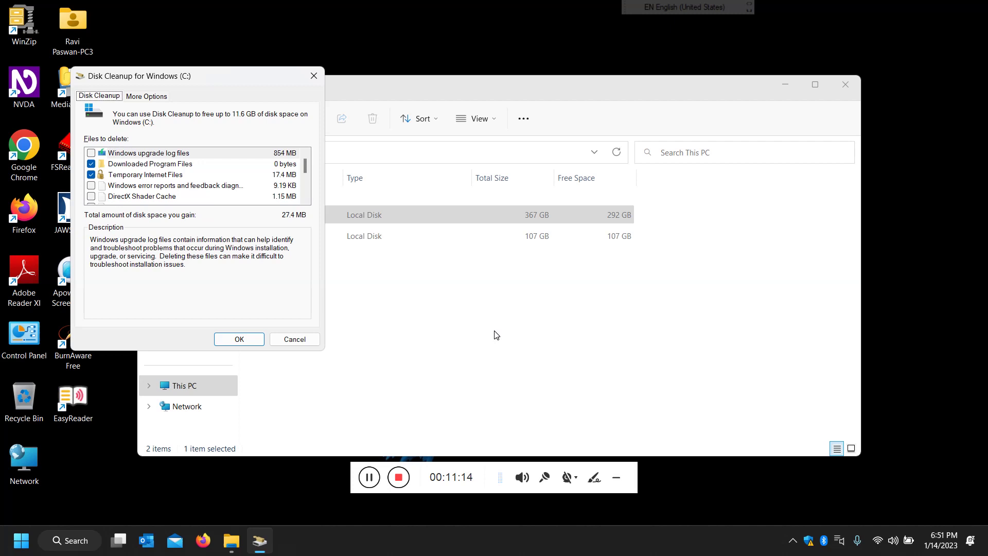
{"action": "key", "text": "Tab"}
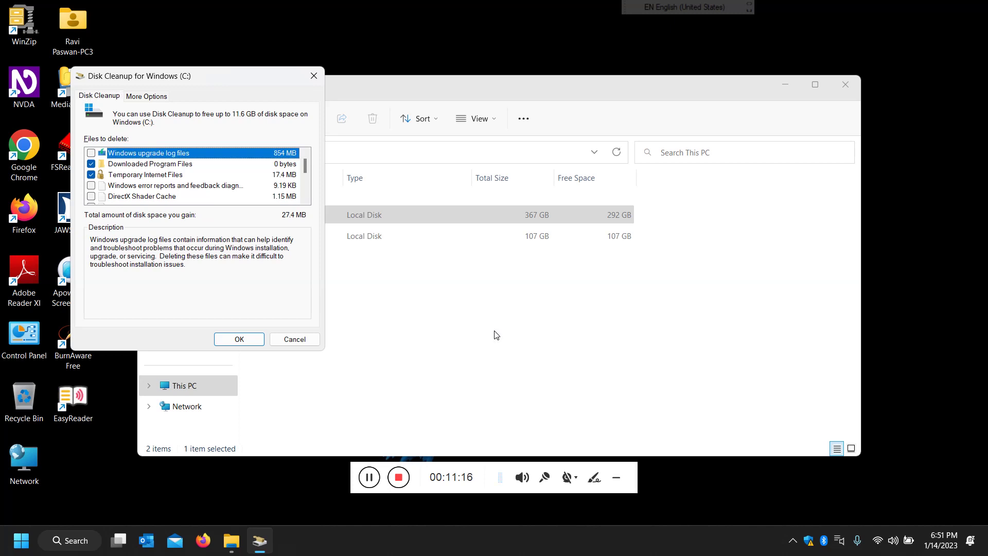
{"action": "key", "text": "Down"}
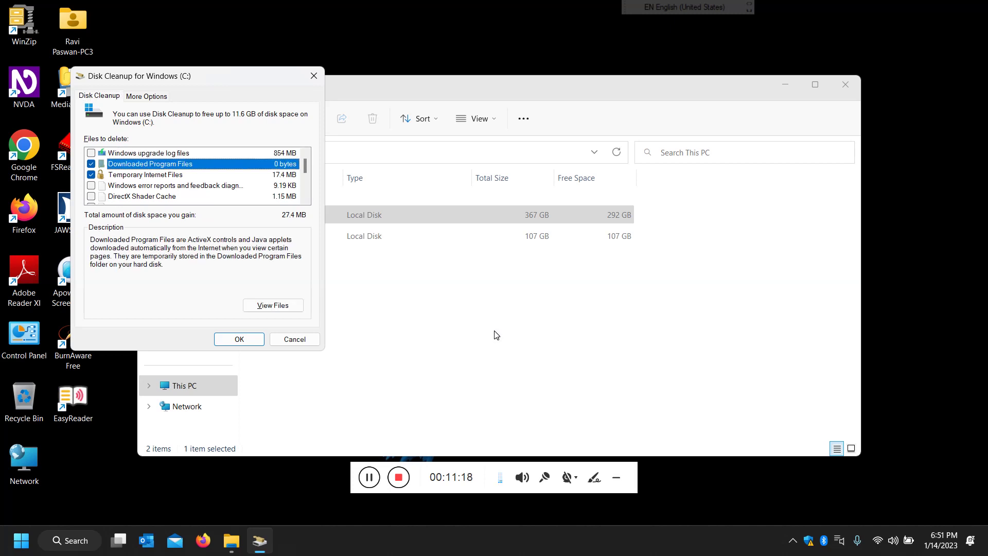
{"action": "key", "text": "Up"}
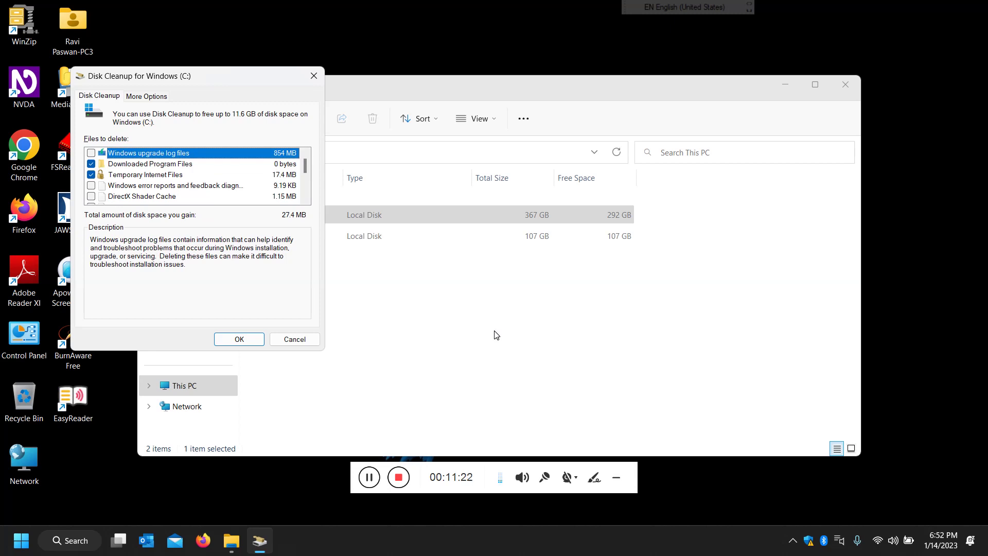
{"action": "key", "text": "space"}
Step: Mark the Windows error reports and feedback diagnostics, DirectX Shader Cache and Delivery Optimization Files for deletion
{"action": "key", "text": "Down"}
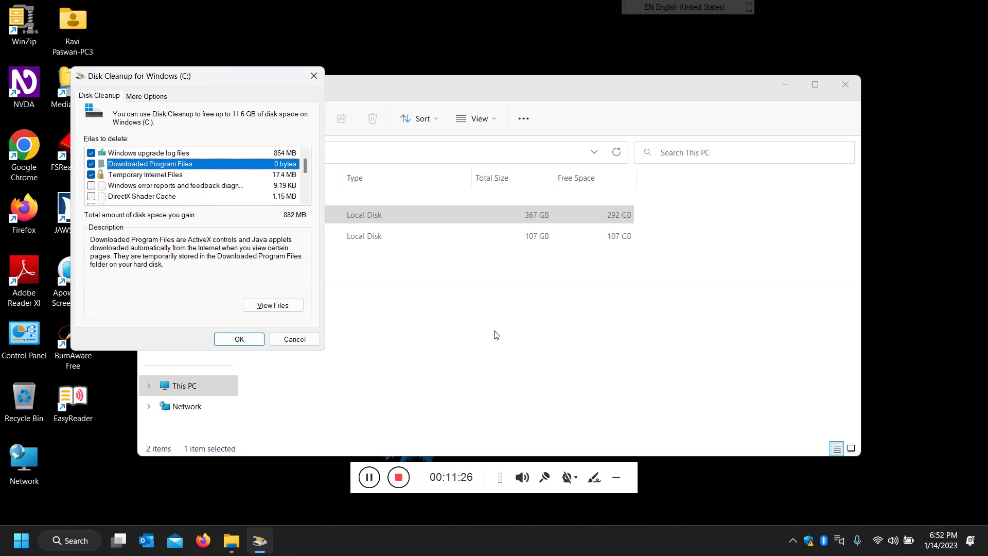
{"action": "key", "text": "Down"}
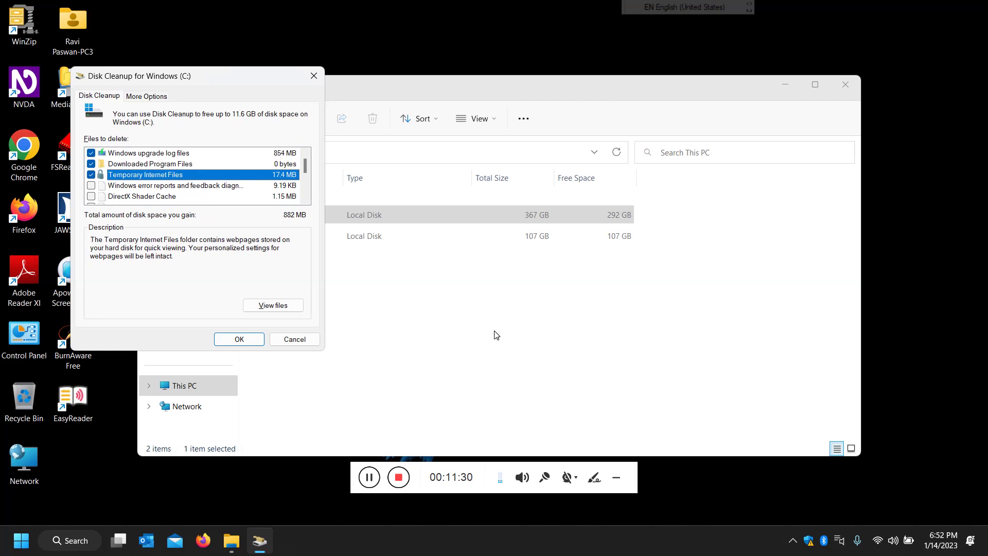
{"action": "key", "text": "Down"}
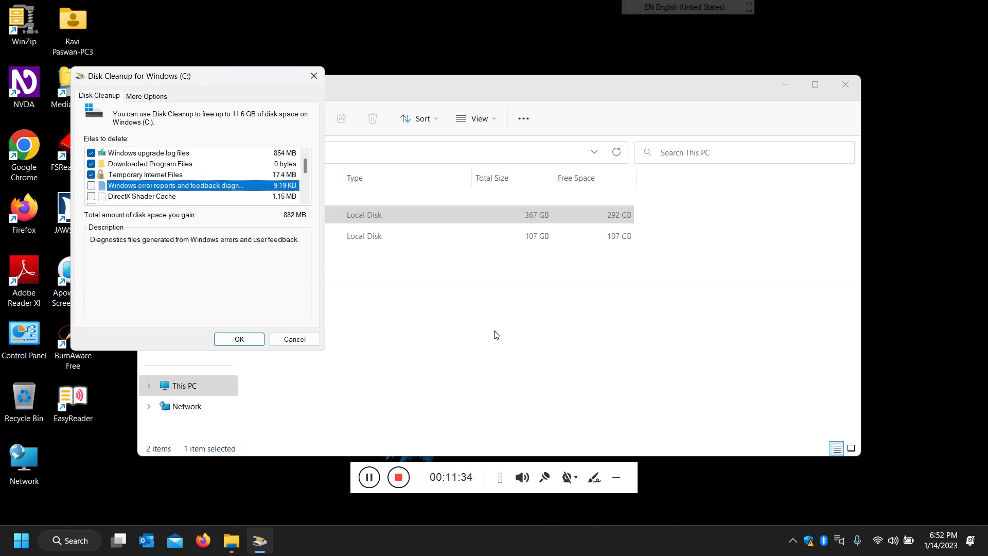
{"action": "key", "text": "space"}
{"action": "key", "text": "Down"}
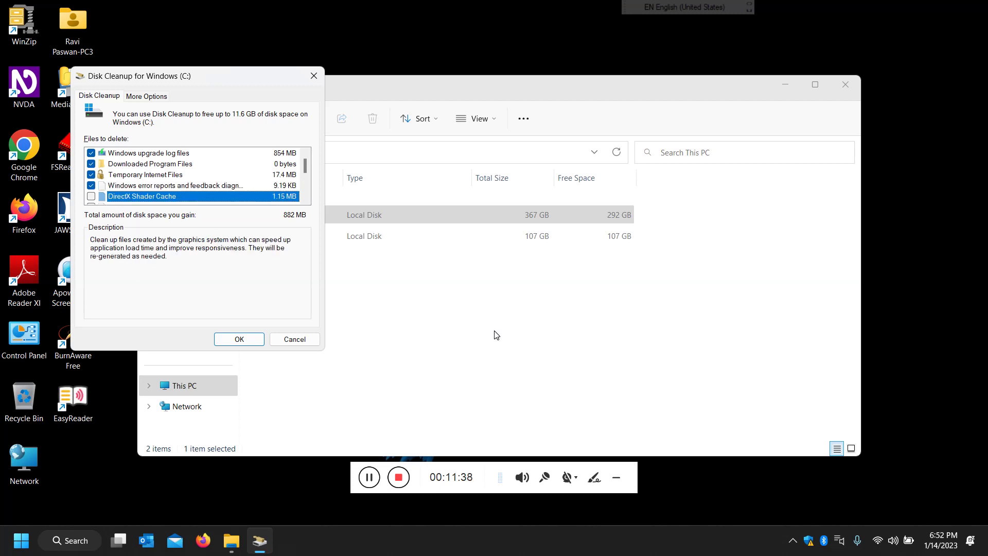
{"action": "key", "text": "space"}
{"action": "key", "text": "Down"}
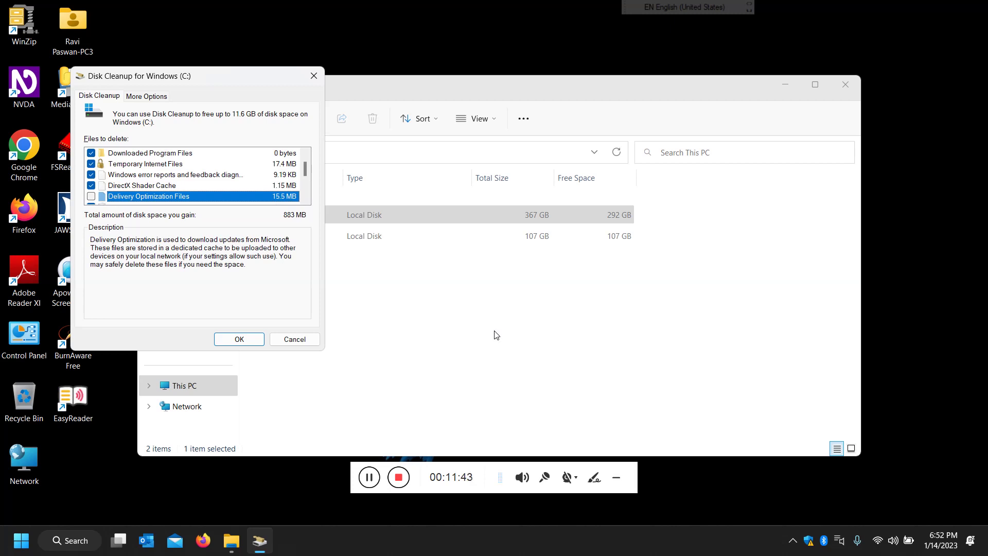
{"action": "key", "text": "space"}
Step: Exclude Device driver packages from the cleanup and mark Previous Windows installation(s) for deletion
{"action": "key", "text": "Down"}
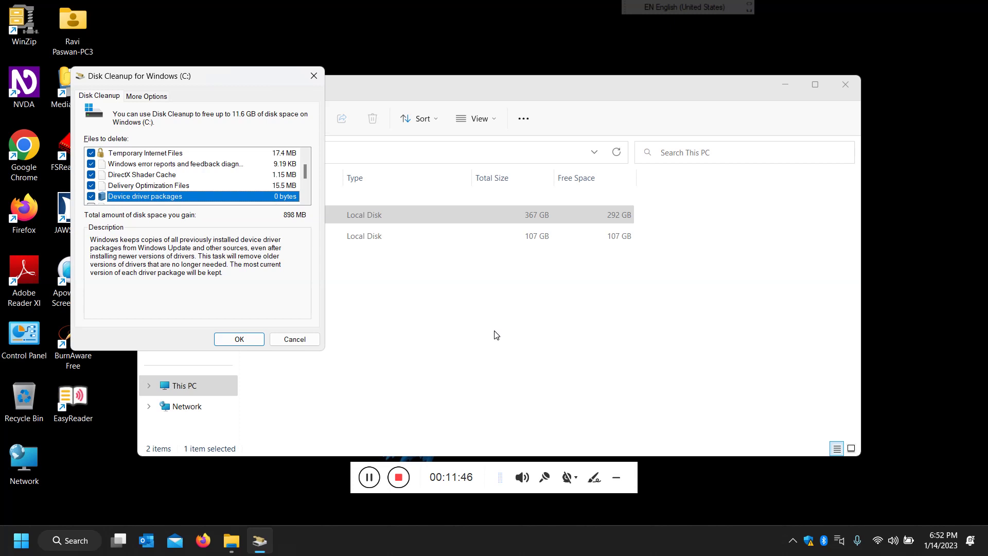
{"action": "key", "text": "space"}
{"action": "key", "text": "Down"}
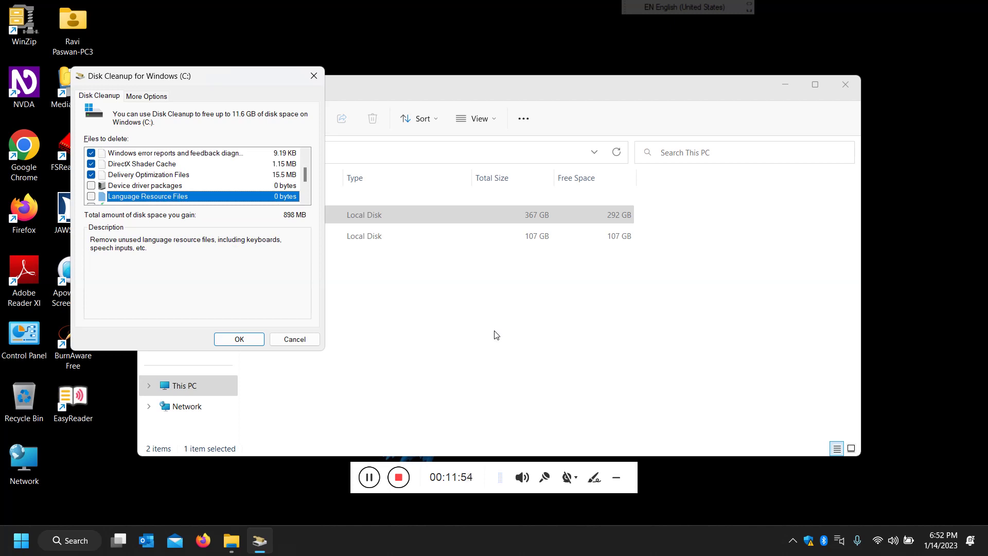
{"action": "key", "text": "Down"}
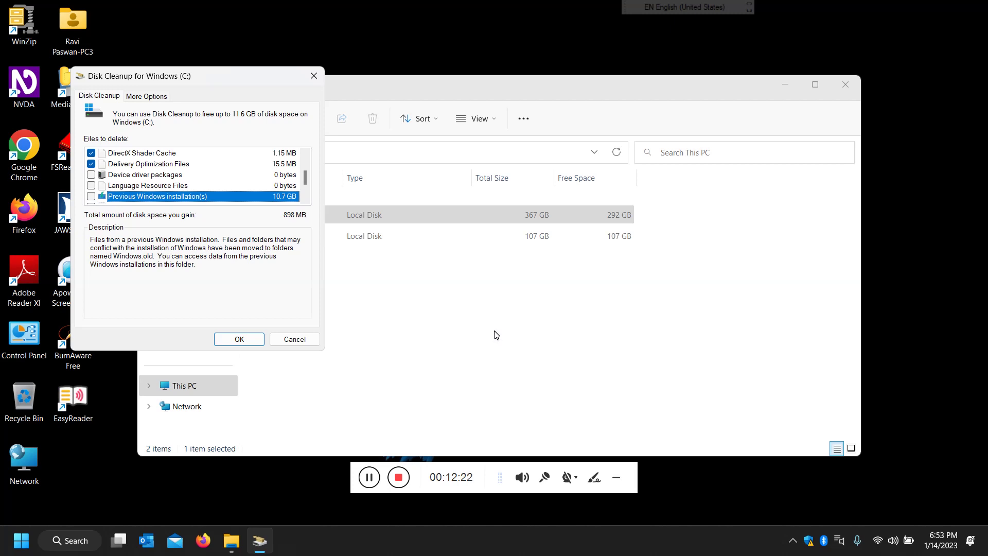
{"action": "key", "text": "space"}
Step: Mark Recycle Bin and Temporary files for deletion in the cleanup list
{"action": "key", "text": "Down"}
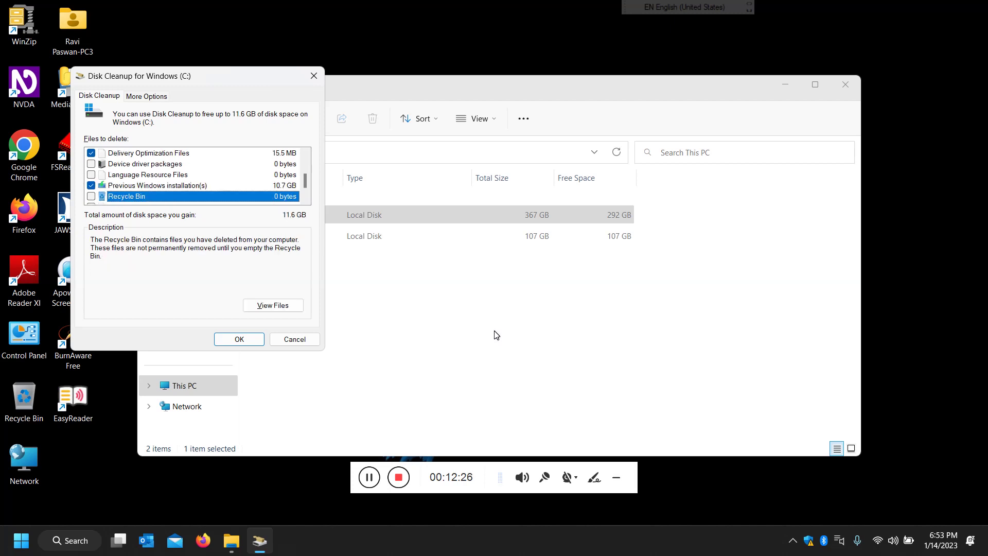
{"action": "key", "text": "space"}
{"action": "key", "text": "Down"}
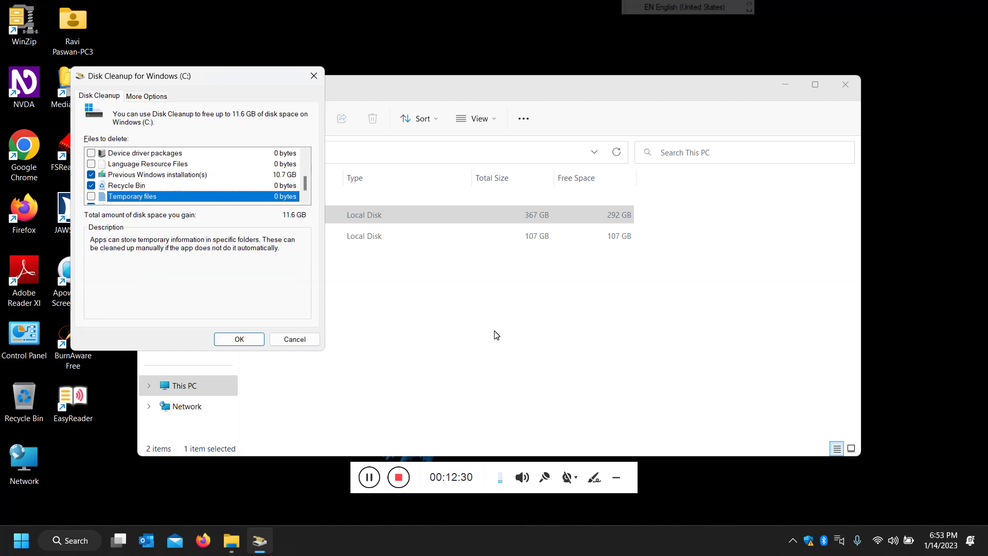
{"action": "key", "text": "space"}
Step: Keep Thumbnails selected and run the cleanup, confirming permanent deletion of the marked files
{"action": "key", "text": "Down"}
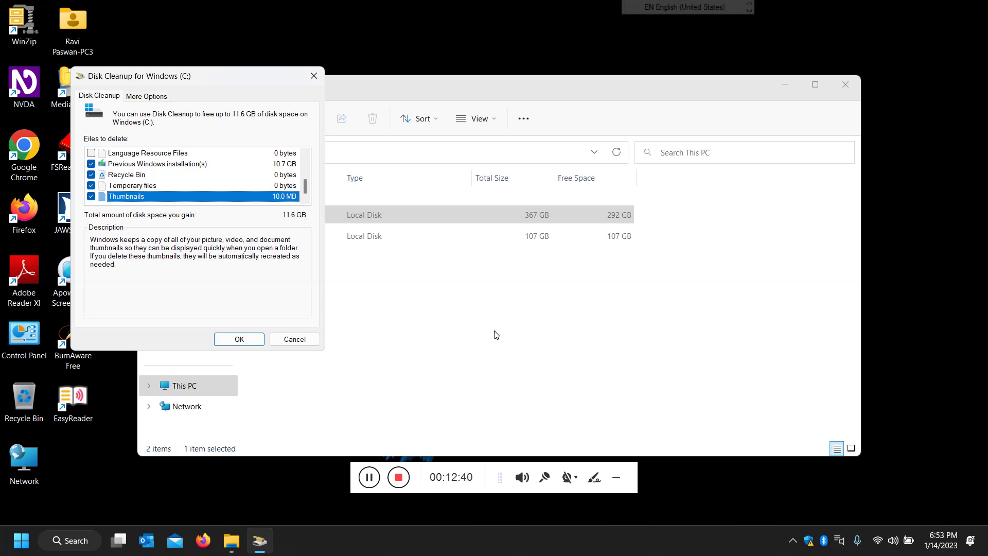
{"action": "key", "text": "Tab"}
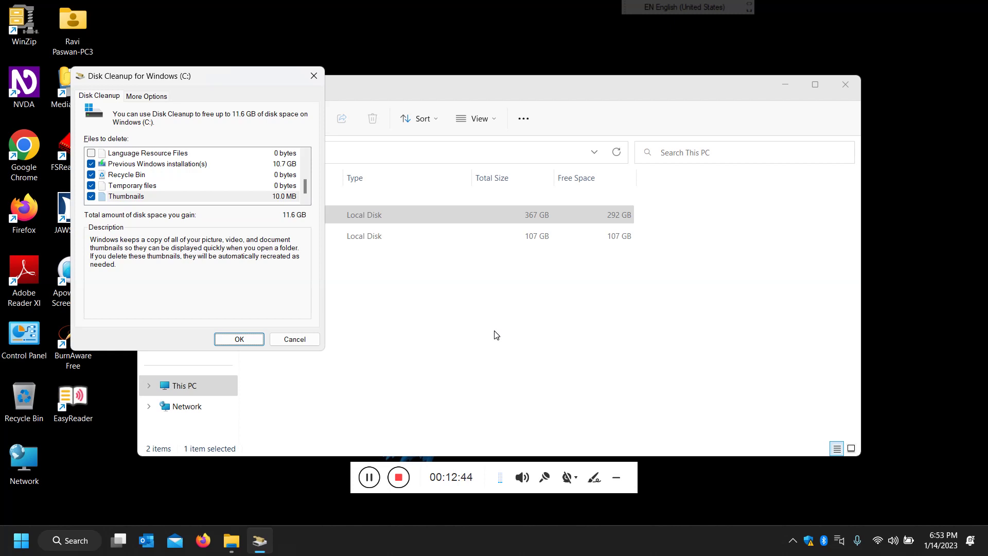
{"action": "key", "text": "Return"}
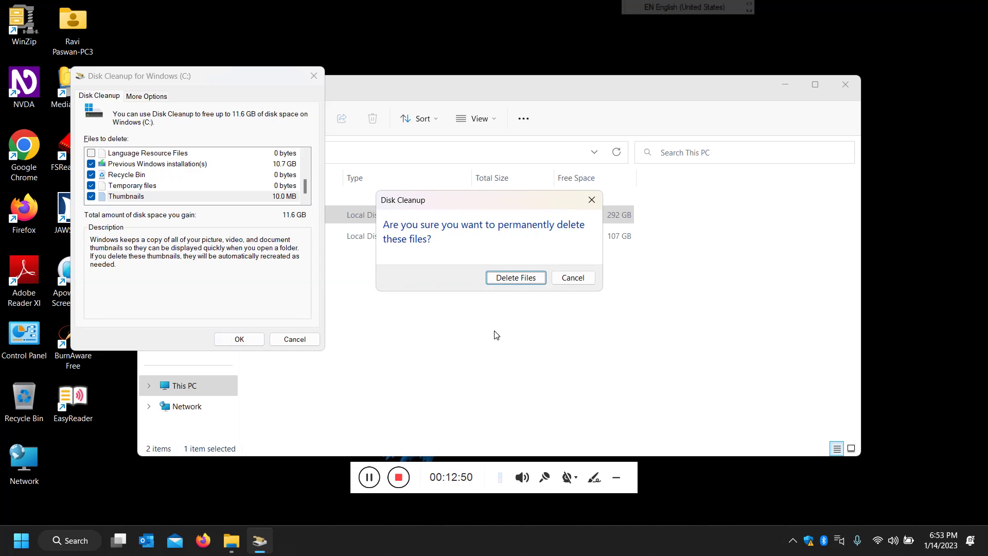
{"action": "key", "text": "Return"}
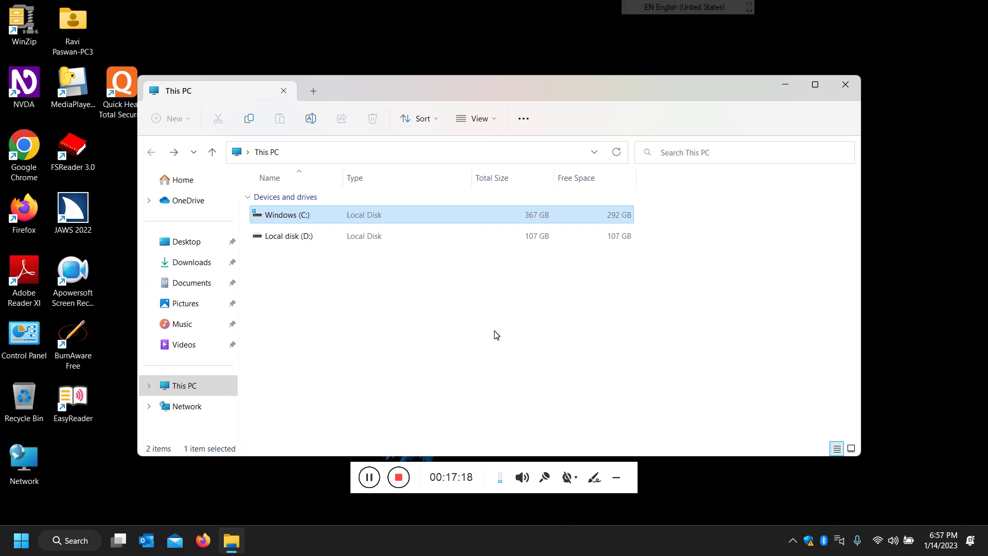
Step: Open the Windows (C:) drive from This PC
{"action": "key", "text": "Down"}
{"action": "key", "text": "Up"}
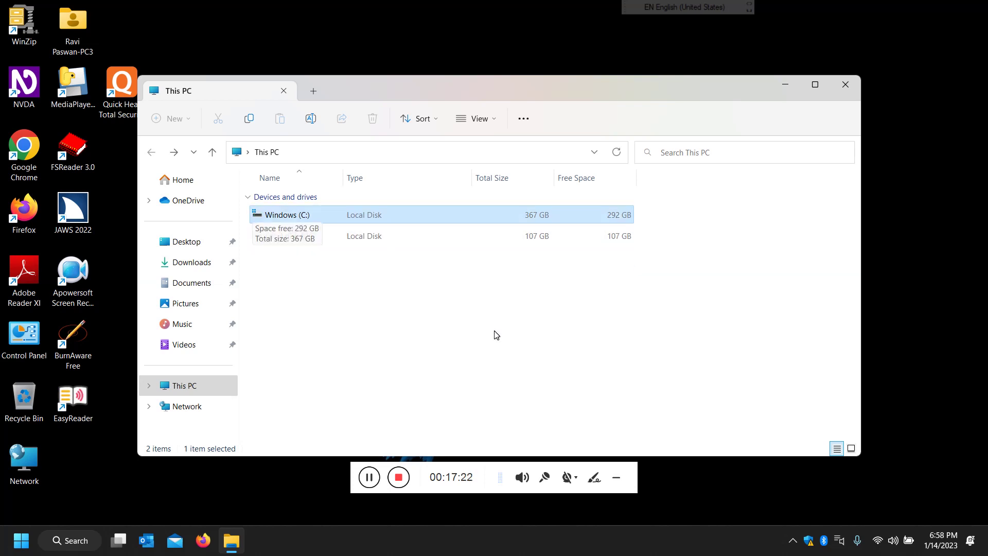
{"action": "key", "text": "Return"}
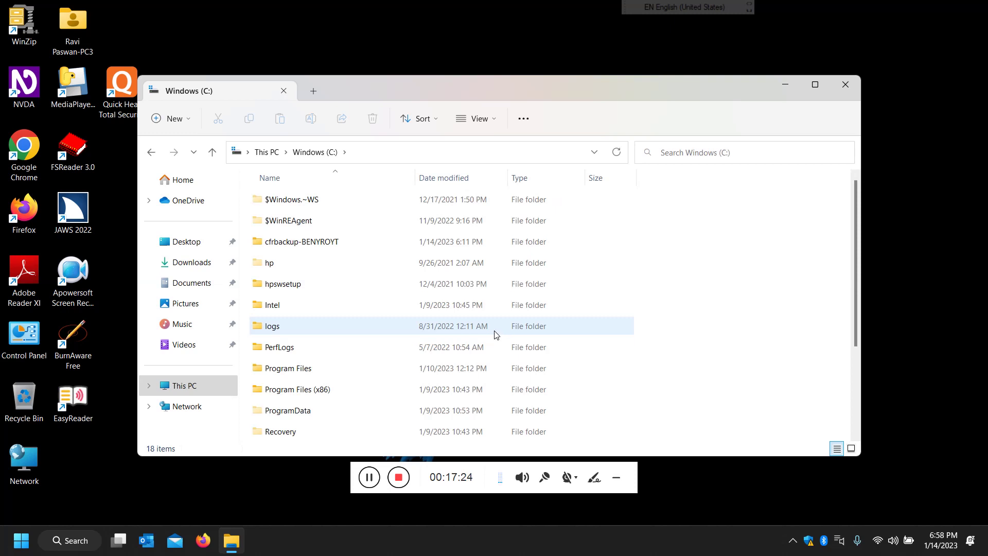
Step: Check the C: drive's folders and files for a remaining Windows.old folder, and close the File Explorer window
{"action": "key", "text": "Down"}
{"action": "key", "text": "Down"}
{"action": "key", "text": "Down"}
{"action": "key", "text": "Down"}
{"action": "key", "text": "Down"}
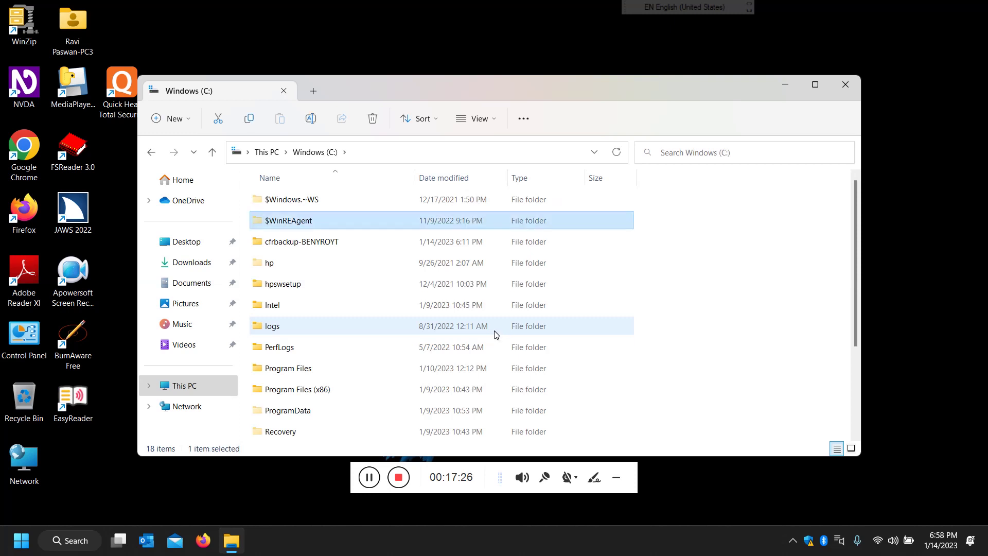
{"action": "key", "text": "Down"}
{"action": "key", "text": "Down"}
{"action": "key", "text": "Down"}
{"action": "key", "text": "Down"}
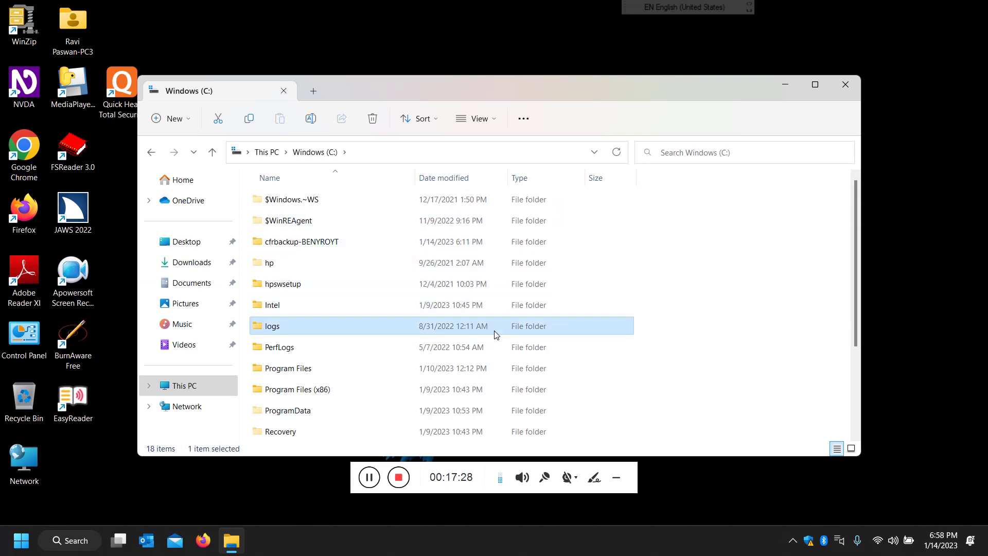
{"action": "key", "text": "Down"}
{"action": "key", "text": "Down"}
{"action": "key", "text": "Down"}
{"action": "key", "text": "Down"}
{"action": "key", "text": "Down"}
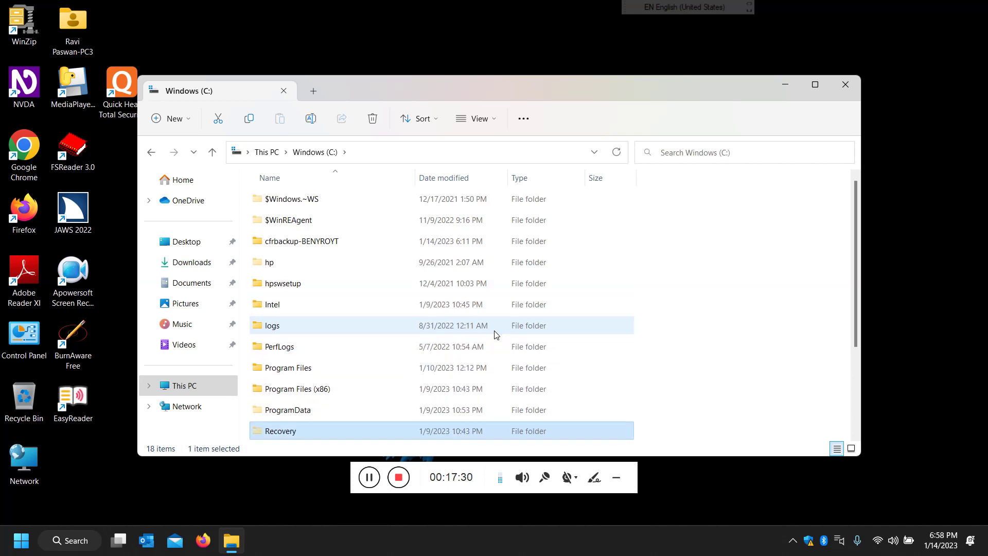
{"action": "key", "text": "Down"}
{"action": "key", "text": "Down"}
{"action": "key", "text": "Down"}
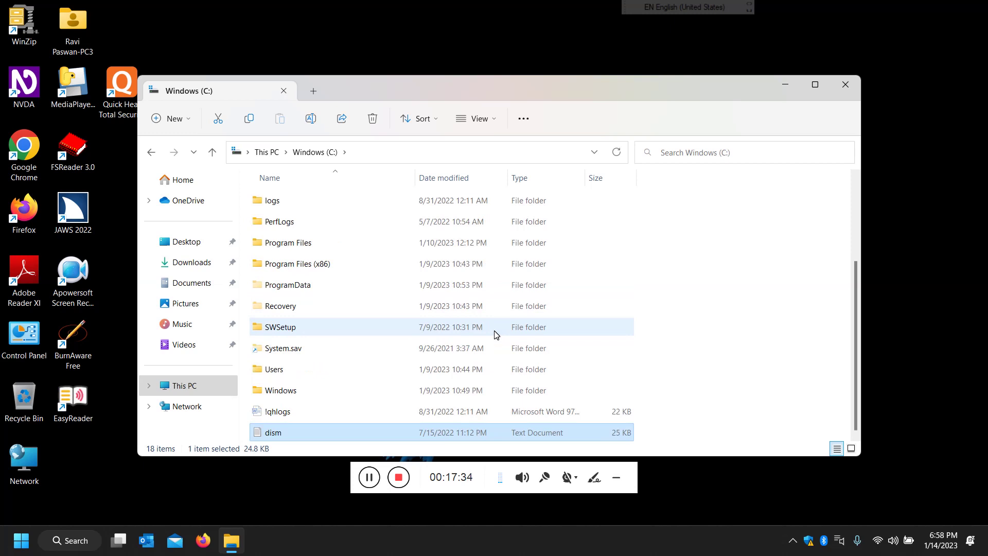
{"action": "key", "text": "Up"}
{"action": "key", "text": "Up"}
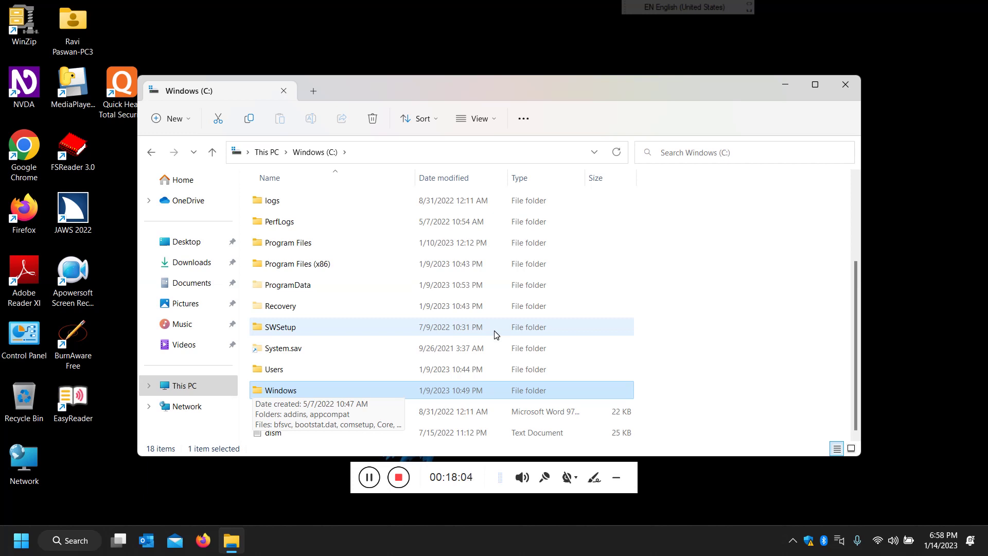
{"action": "key", "text": "Up"}
{"action": "key", "text": "Down"}
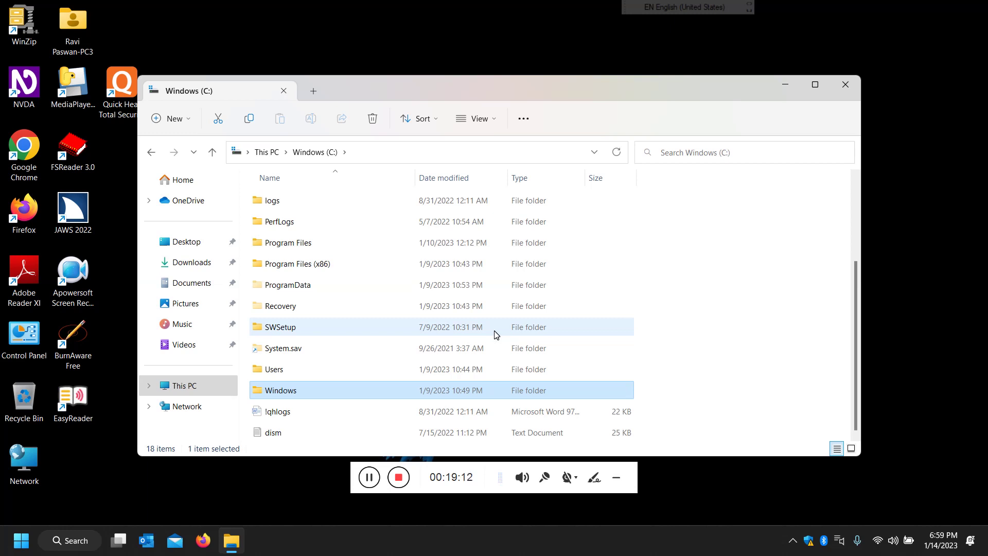
{"action": "key", "text": "alt+F4"}
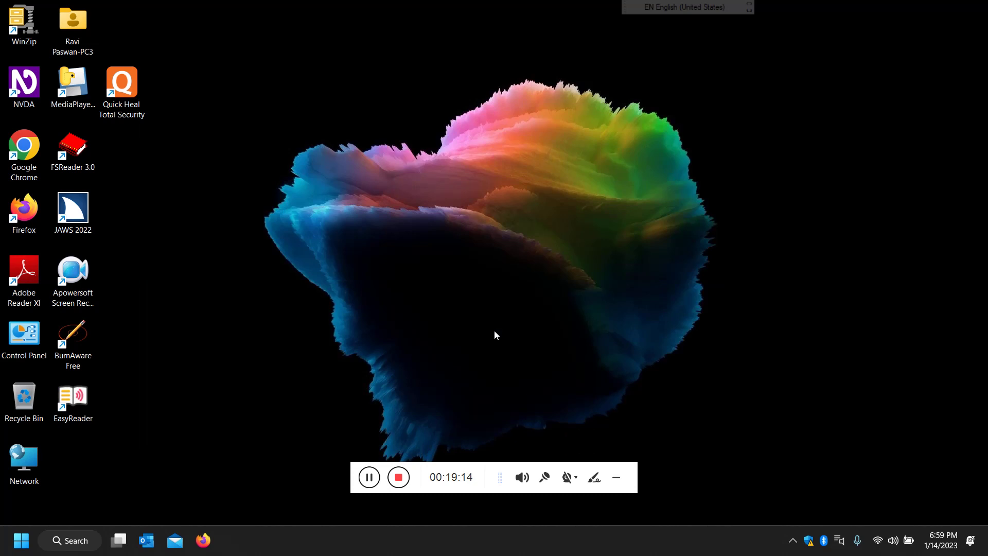
{"action": "key", "text": "ctrl+F10"}
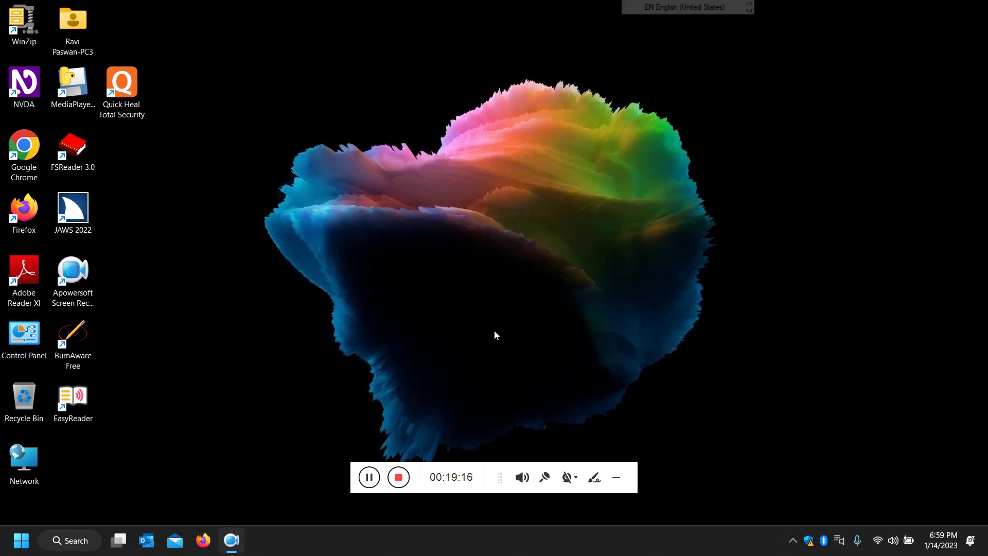
{"action": "key", "text": "alt+Tab"}
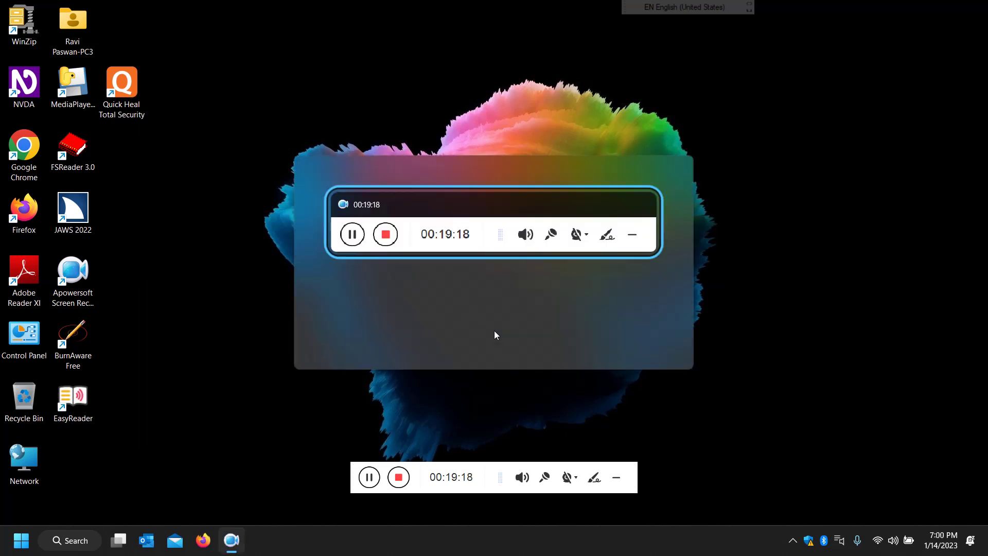